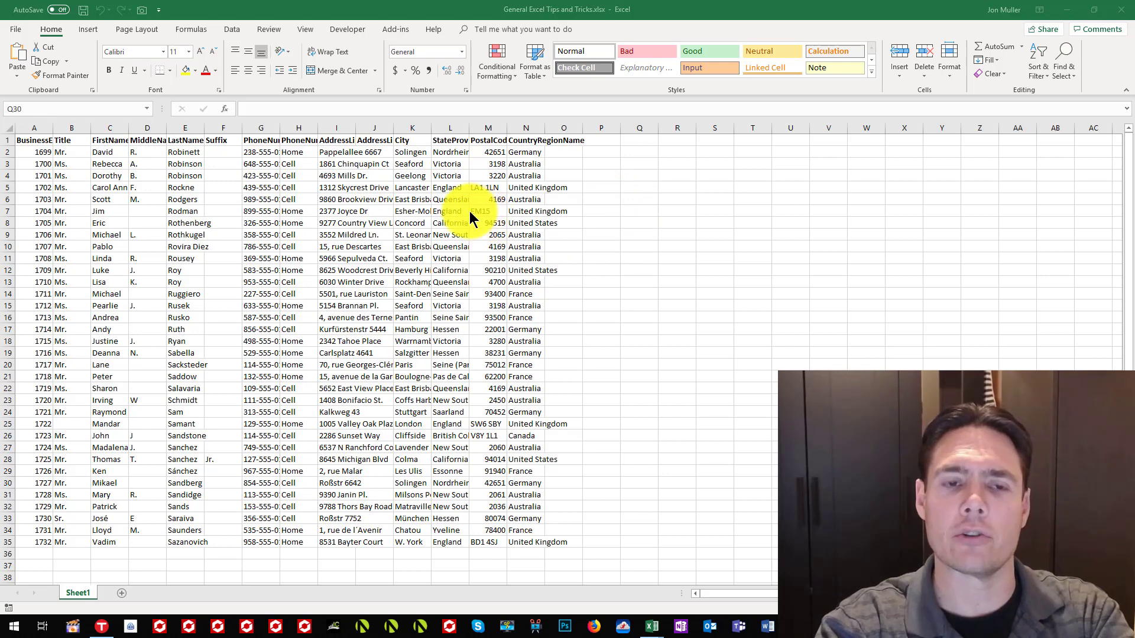
Step: Select the whole sheet and AutoFit all columns so every header and entry shows in full
left_click(6, 128)
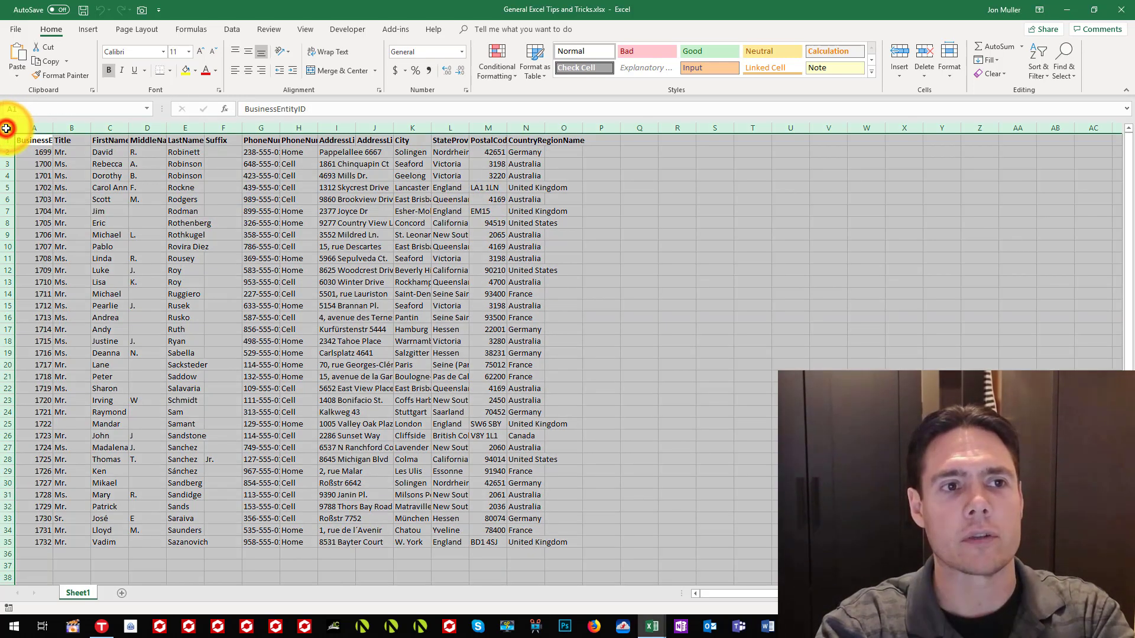
double_click(89, 128)
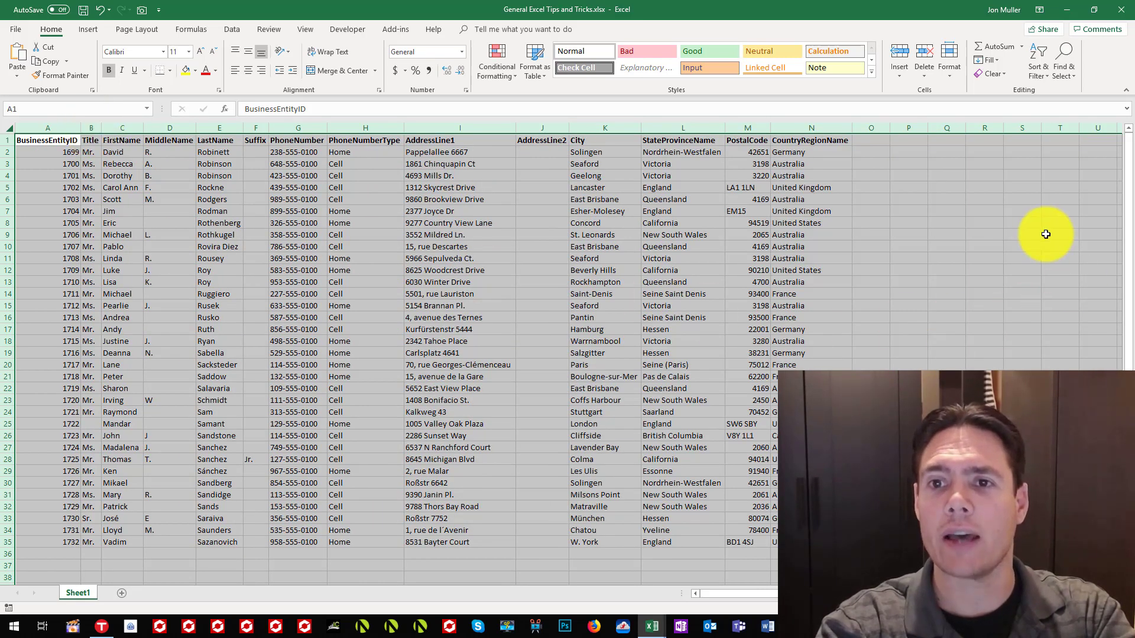
left_click(1012, 231)
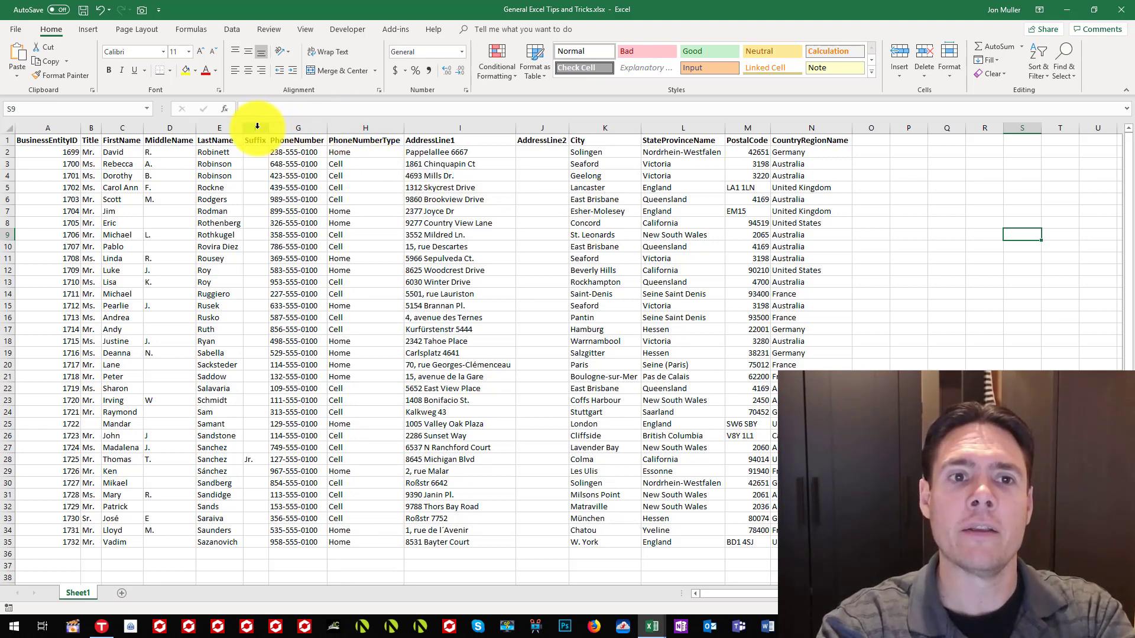
Step: Select columns G through I and narrow them together to a shared 16.14 width
left_click_drag(290, 127, 449, 125)
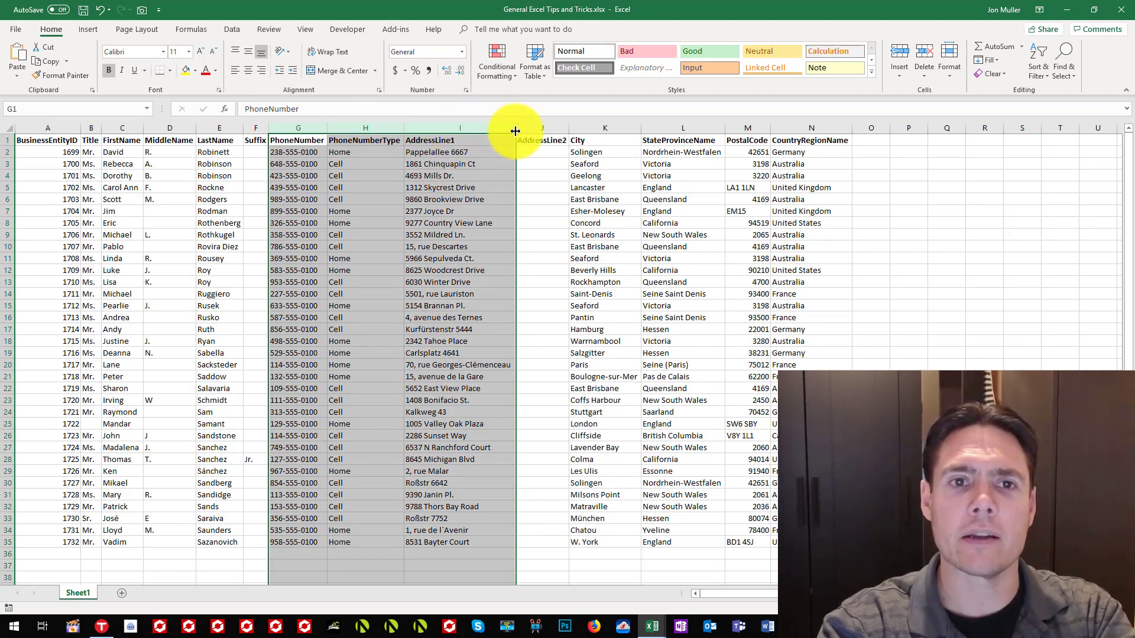
left_click(842, 173)
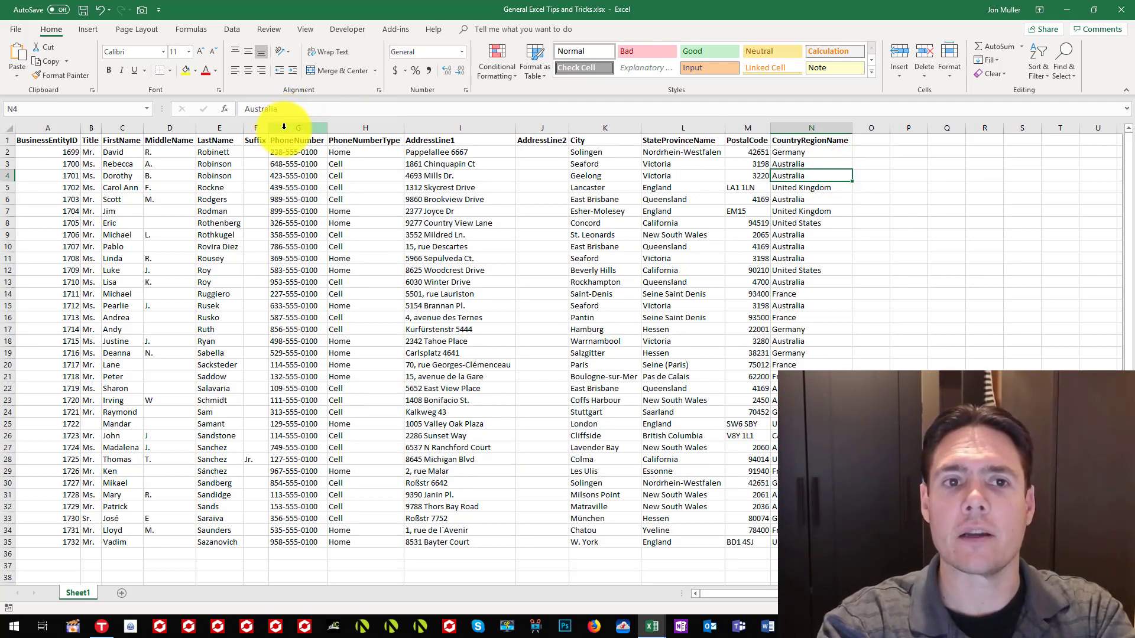
left_click(284, 127)
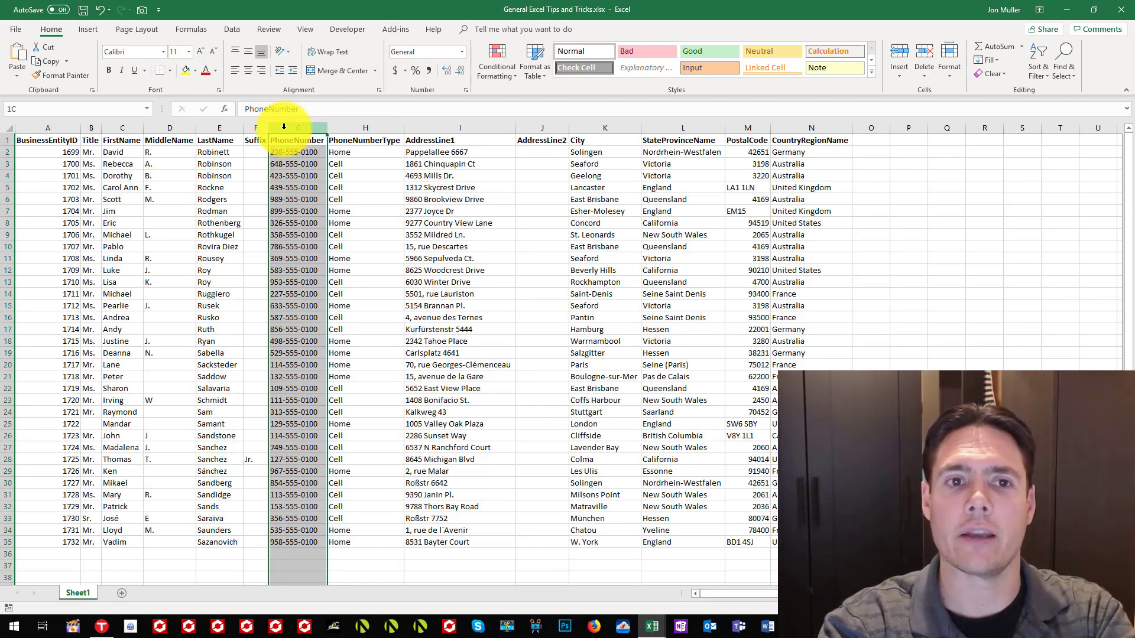
left_click_drag(284, 127, 478, 130)
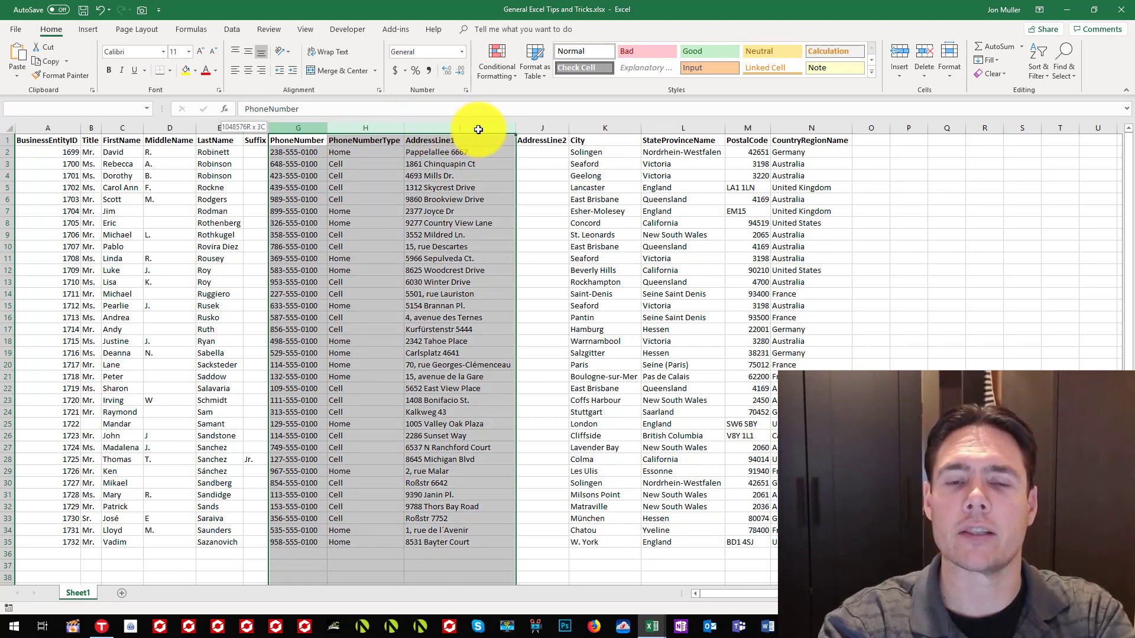
left_click_drag(478, 130, 477, 127)
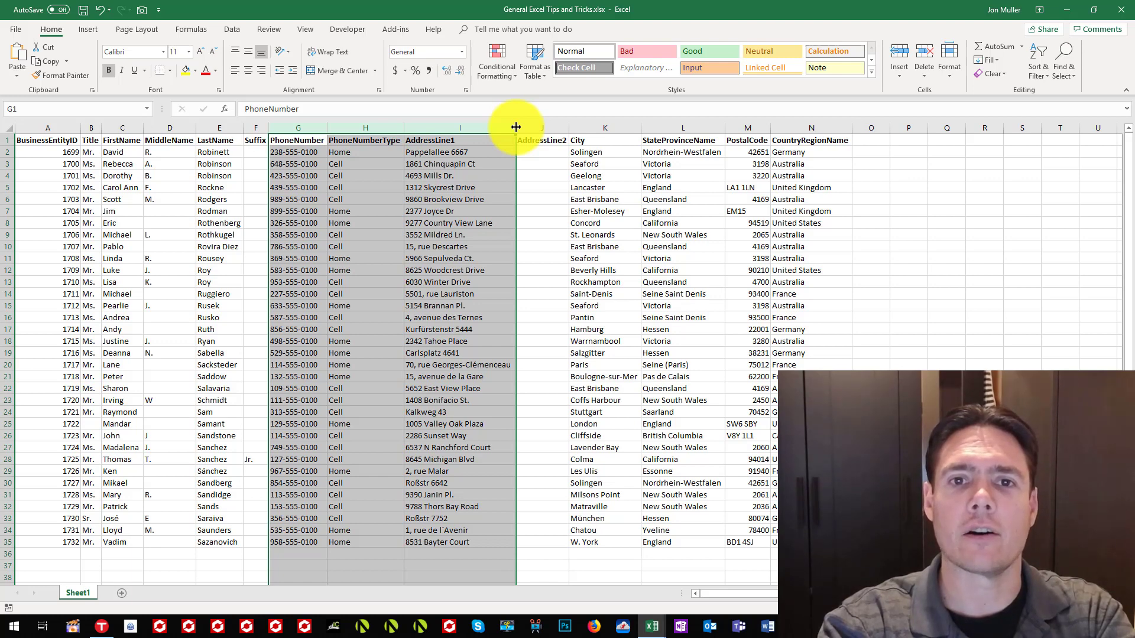
left_click_drag(516, 128, 474, 130)
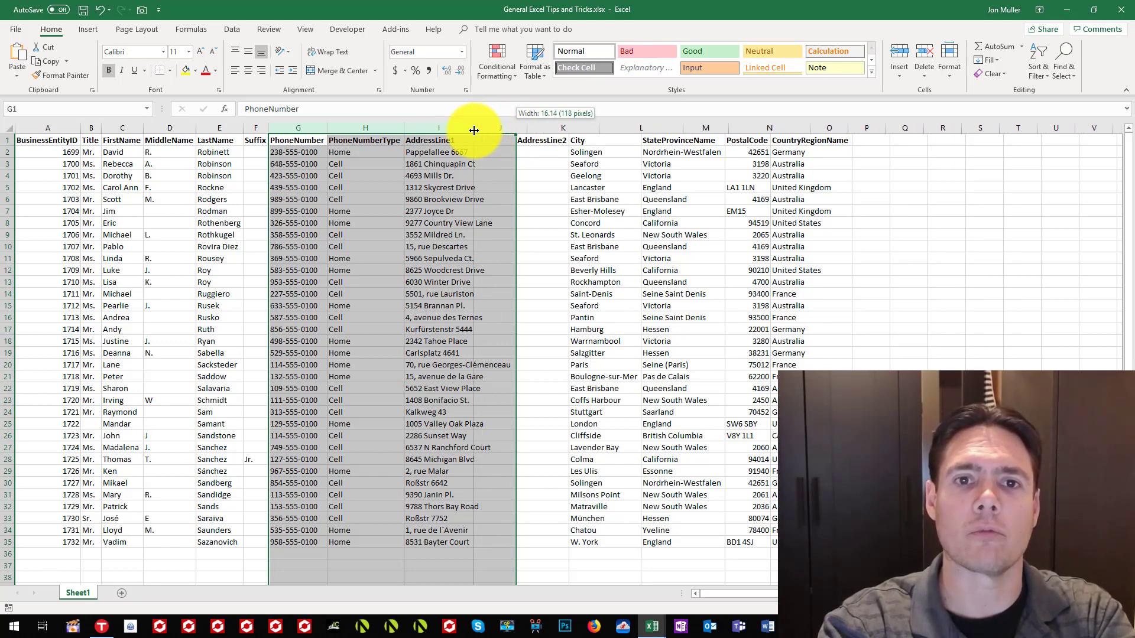
left_click_drag(474, 130, 474, 130)
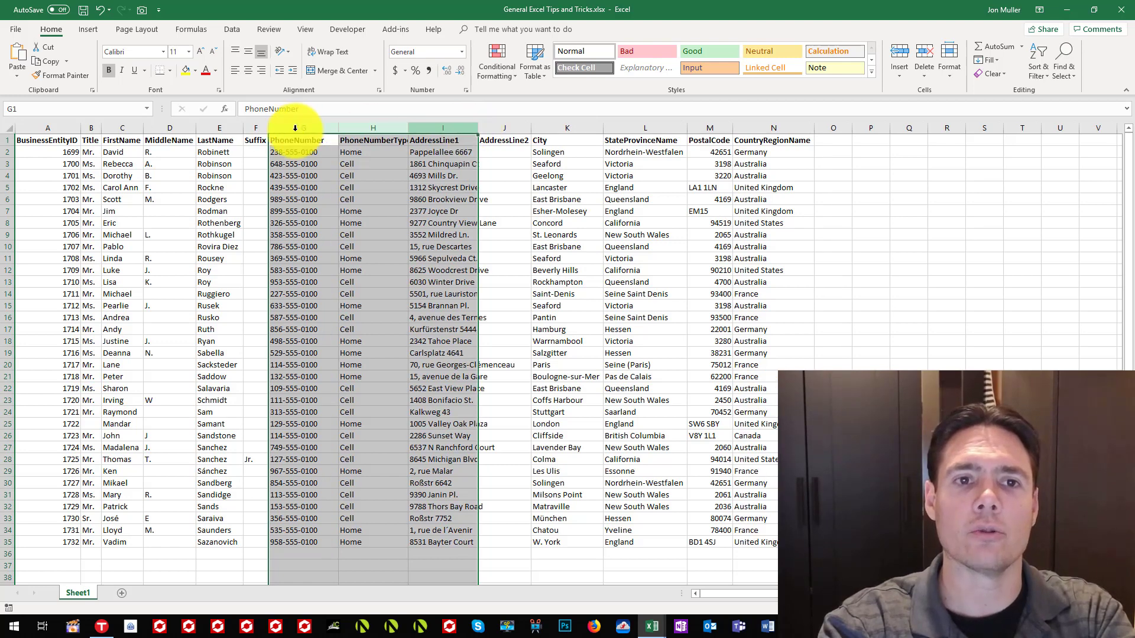
Step: Try widening PhoneNumber and AddressLine1 together, then undo to restore the auto-fitted widths
left_click(398, 156)
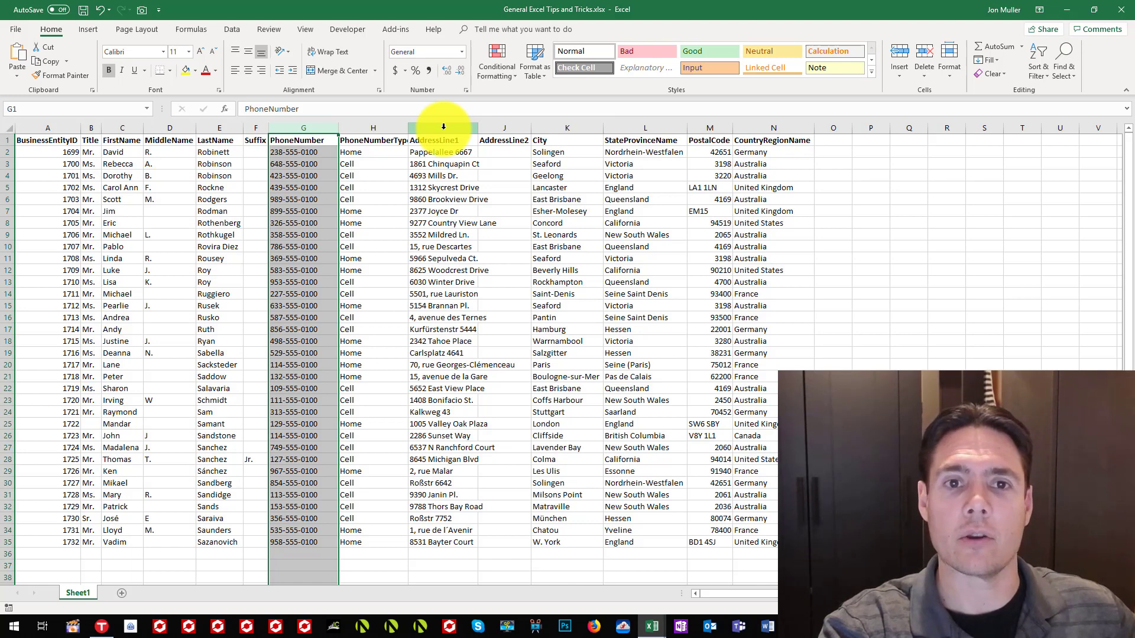
left_click(443, 127, "ctrl")
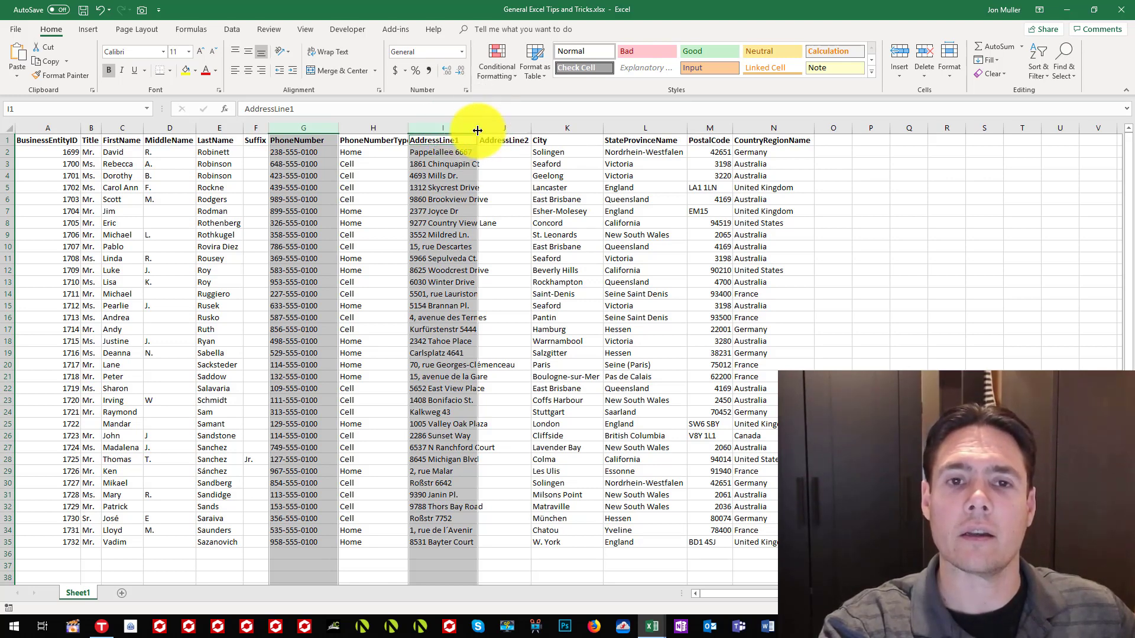
left_click_drag(477, 131, 503, 130)
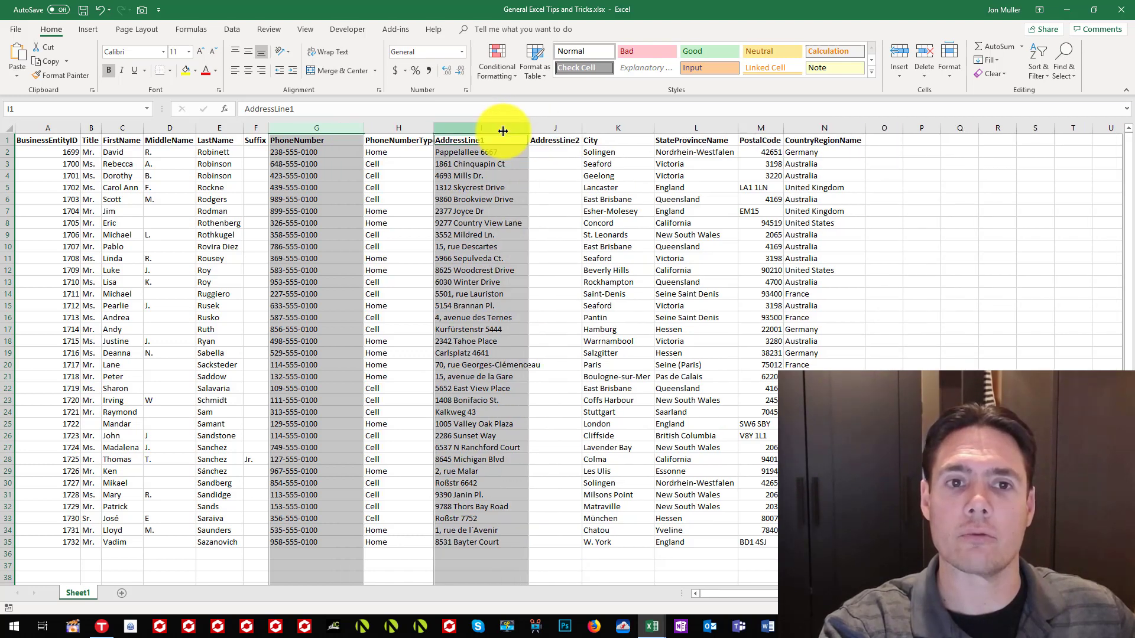
left_click(555, 189)
key("ctrl+z")
left_click(315, 325)
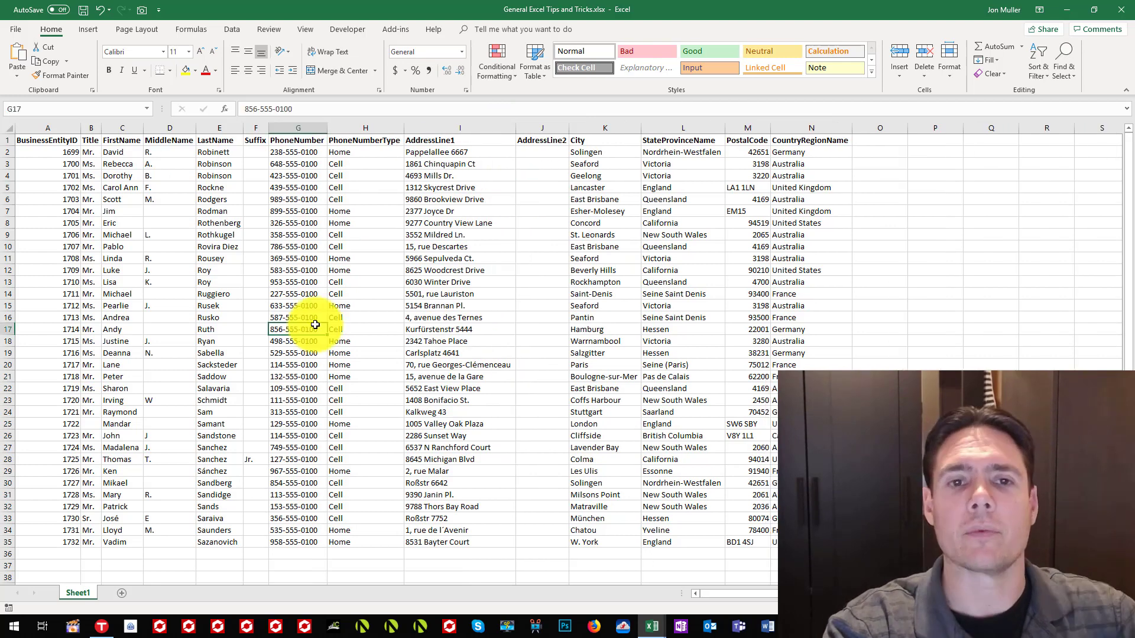
Step: Turn on Wrap text for column I (AddressLine1) via Format Cells Alignment settings
left_click(461, 125)
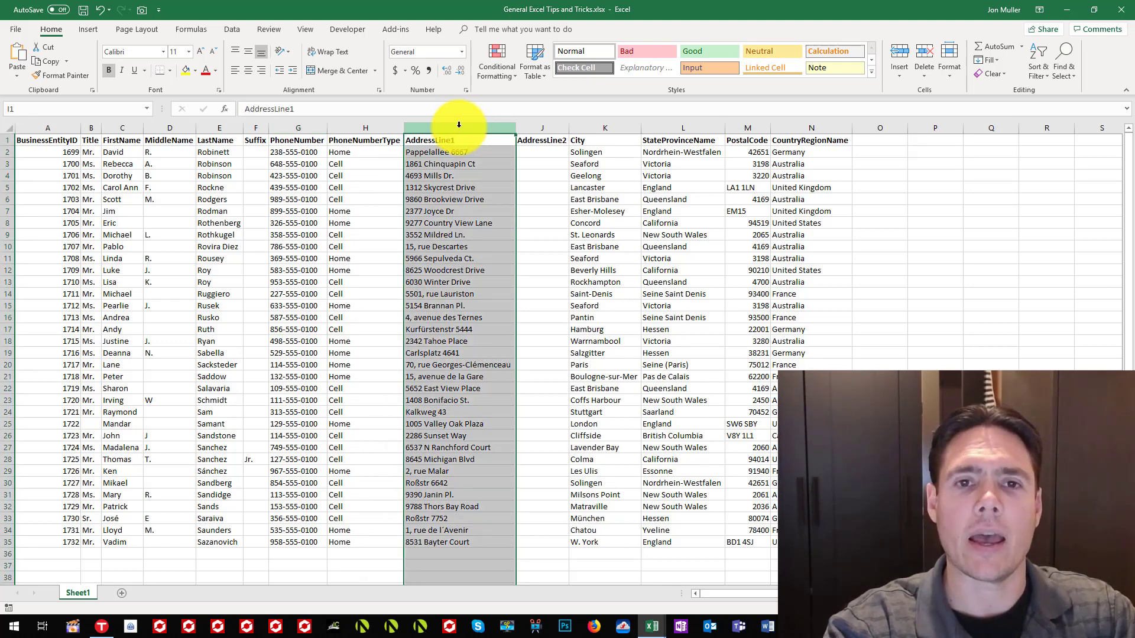
right_click(459, 126)
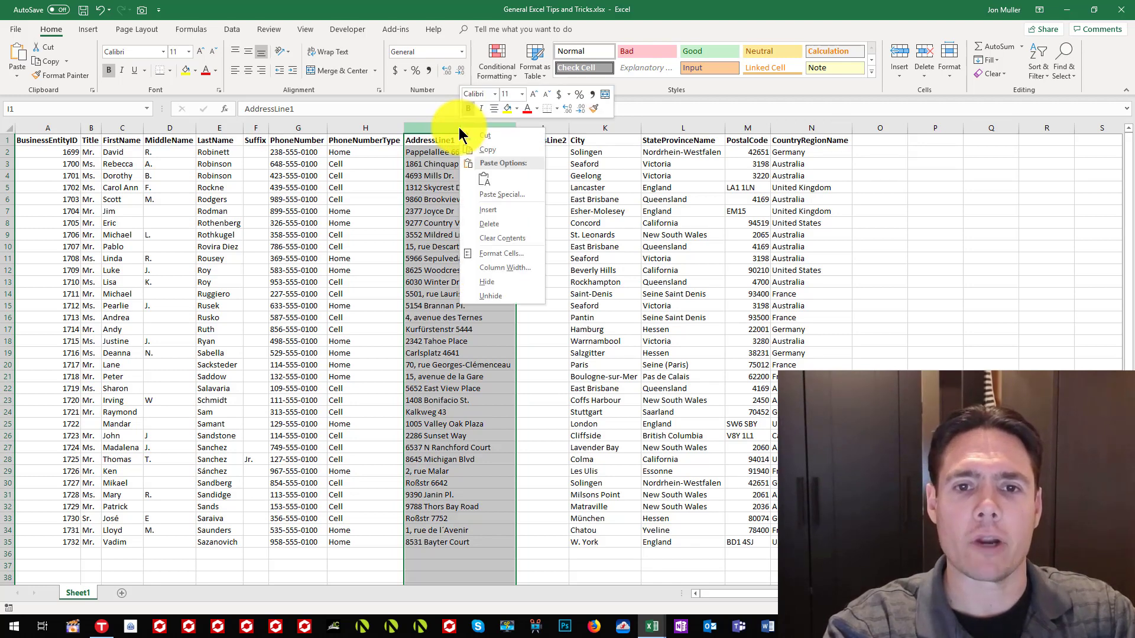
left_click(497, 252)
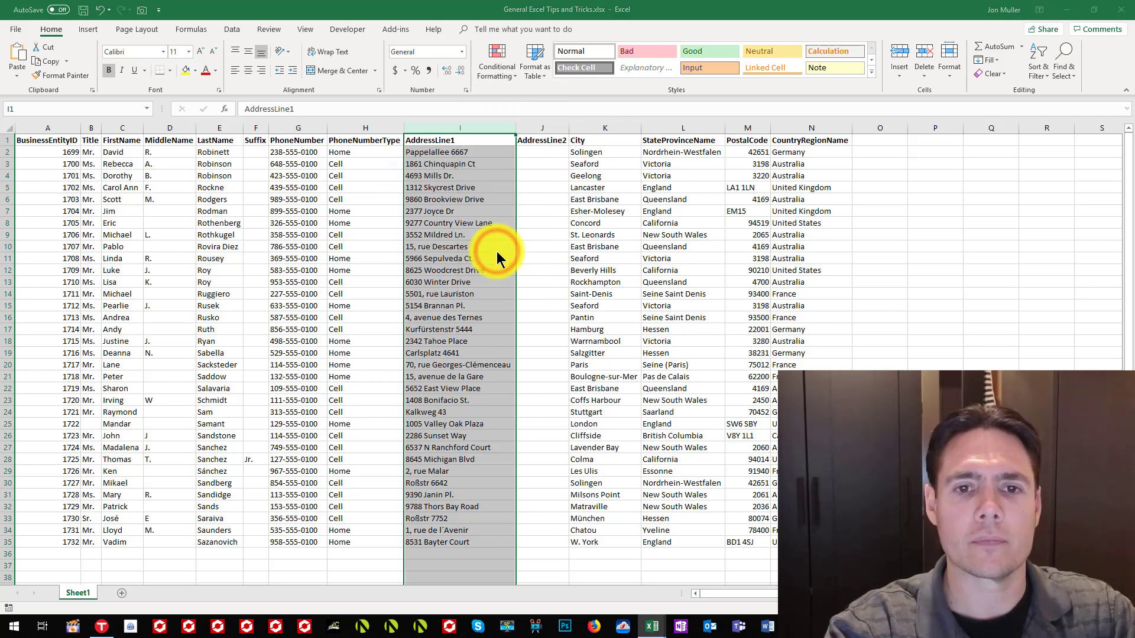
left_click(395, 136)
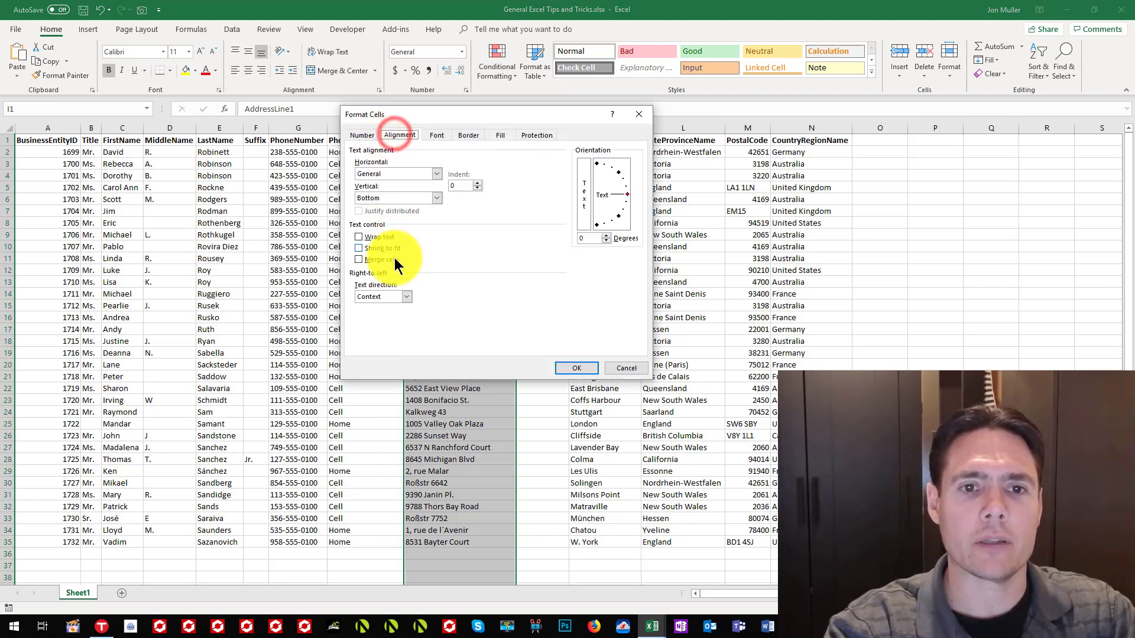
left_click(362, 237)
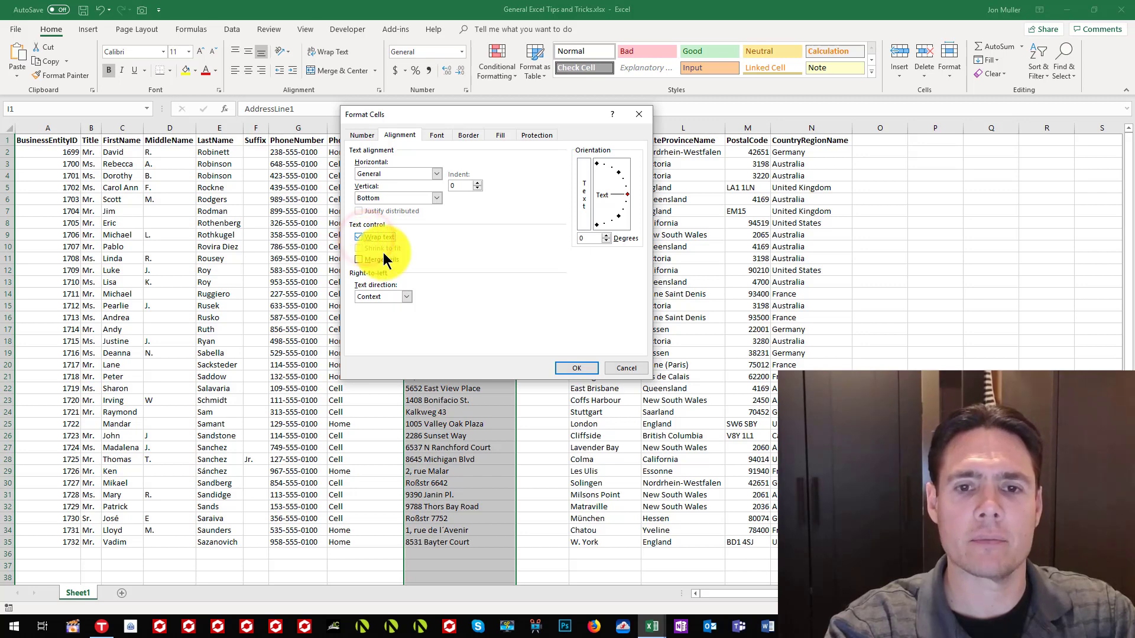
left_click(559, 367)
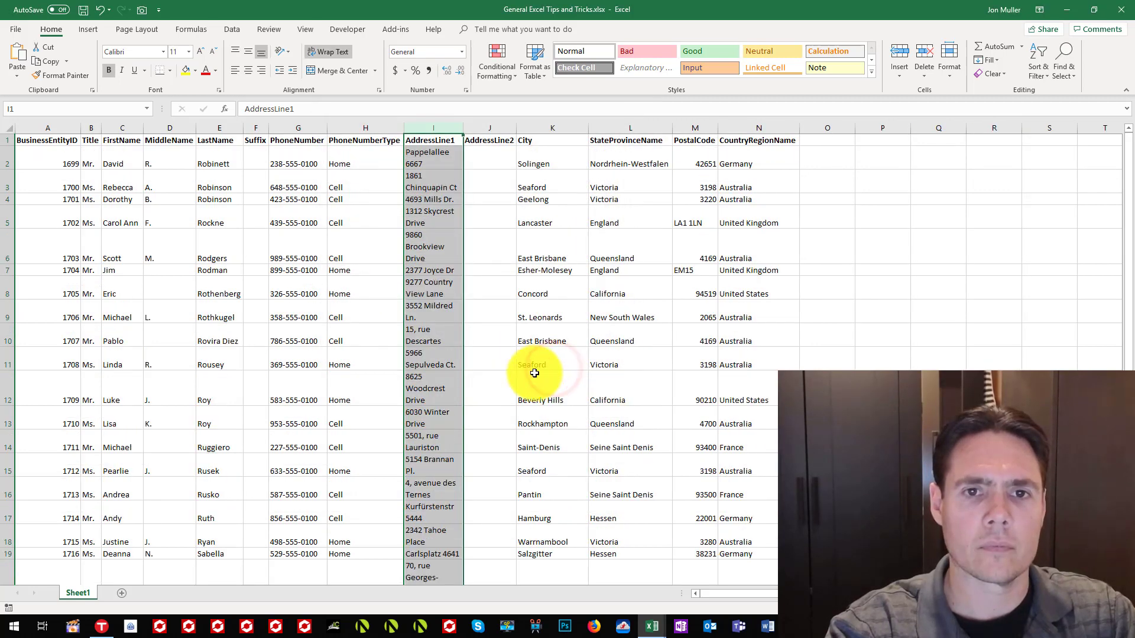
left_click(490, 278)
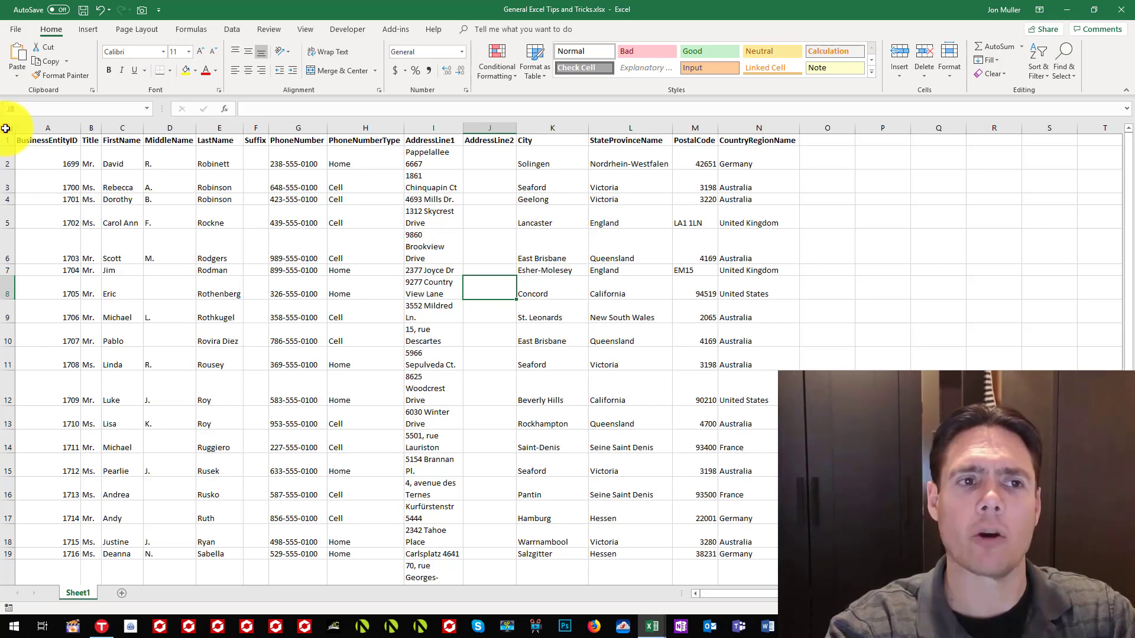
Step: Select the whole sheet and drag a row border to give all rows one single-line height
left_click(6, 129)
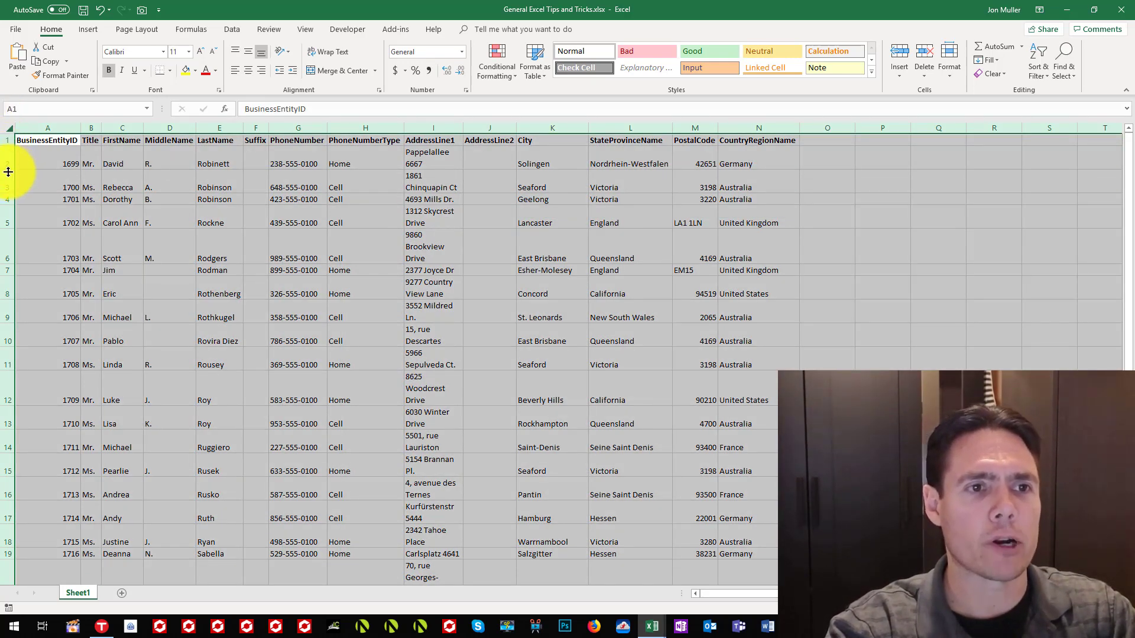
left_click_drag(8, 169, 5, 155)
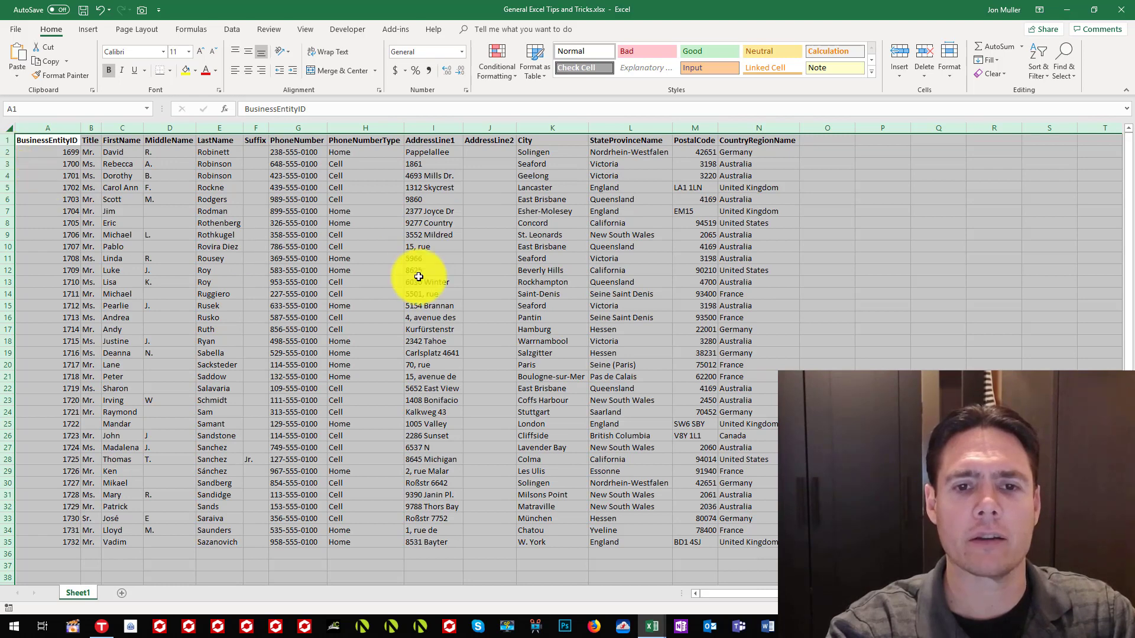
left_click(458, 294)
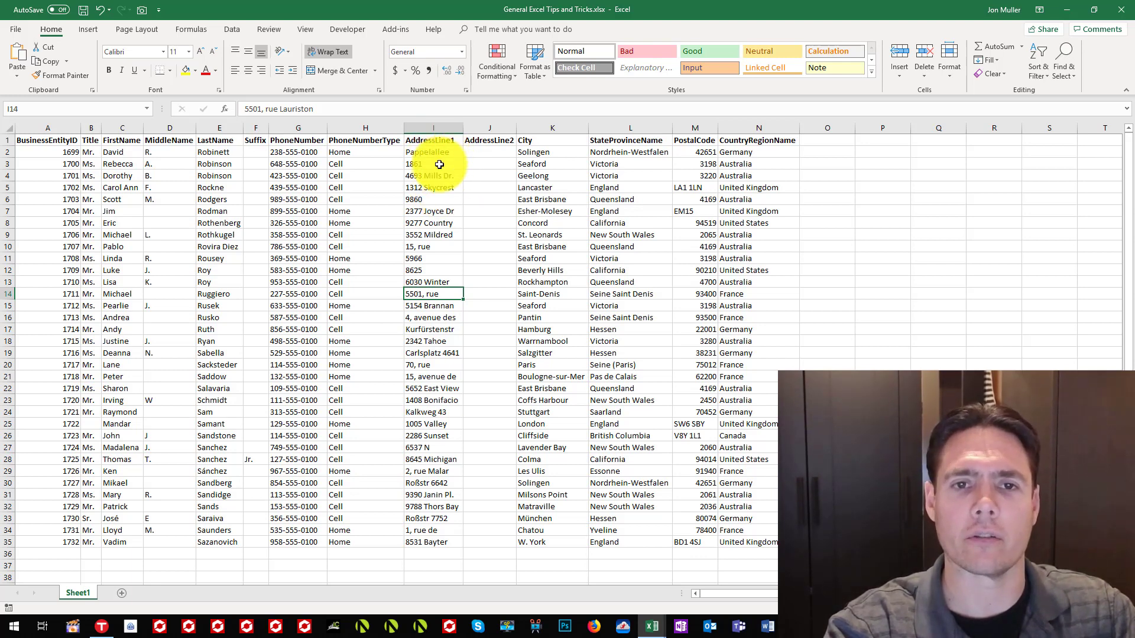
left_click(438, 127)
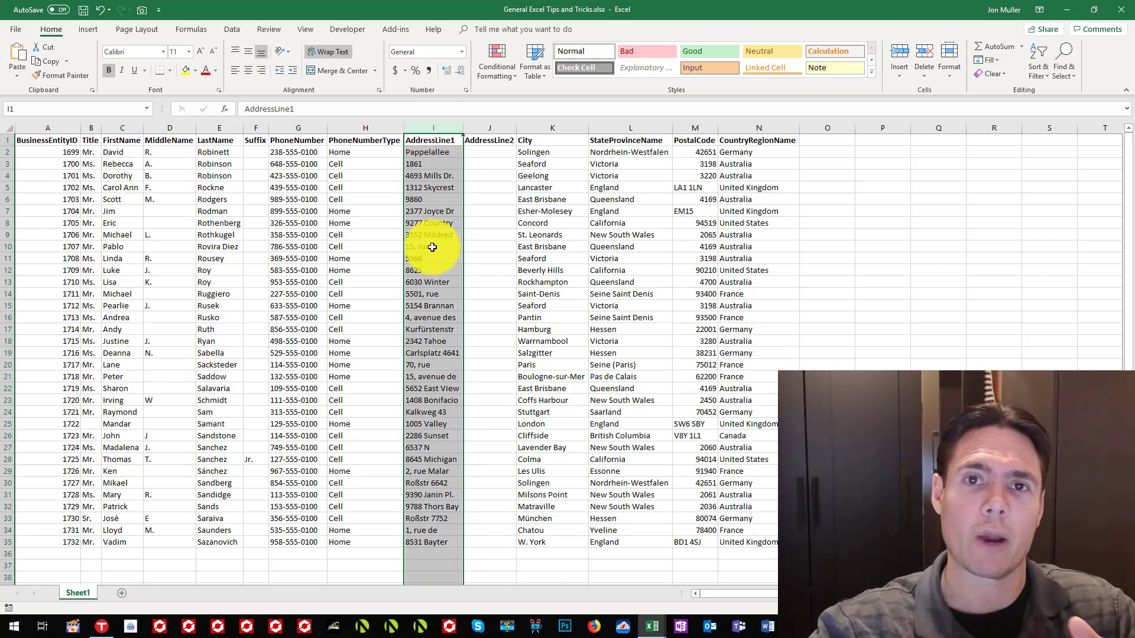
left_click(298, 187)
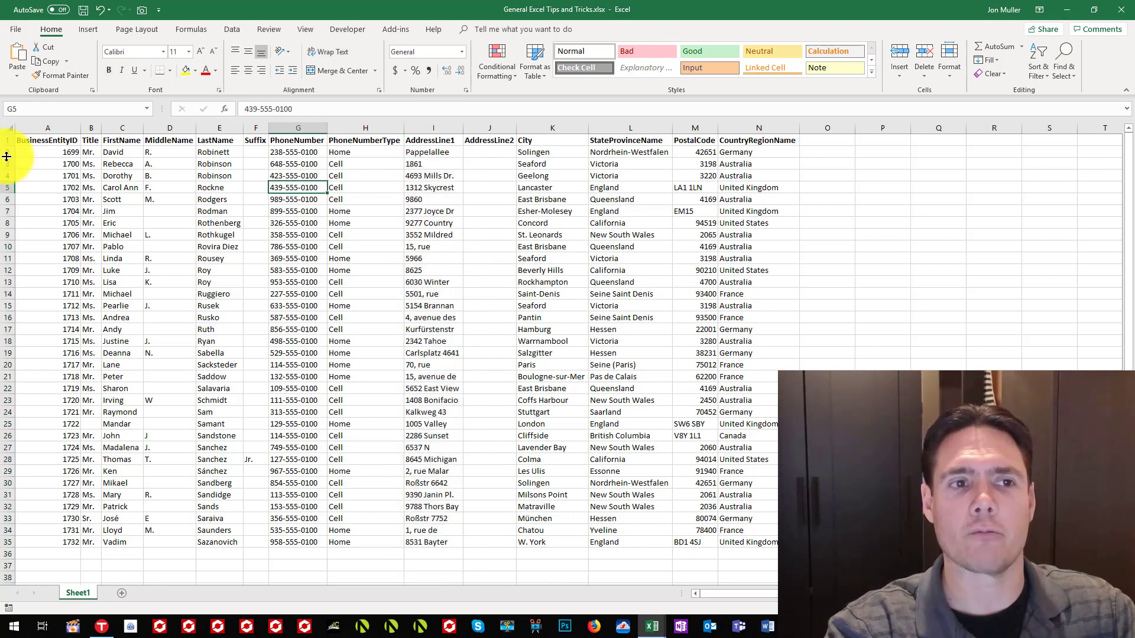
left_click(471, 176)
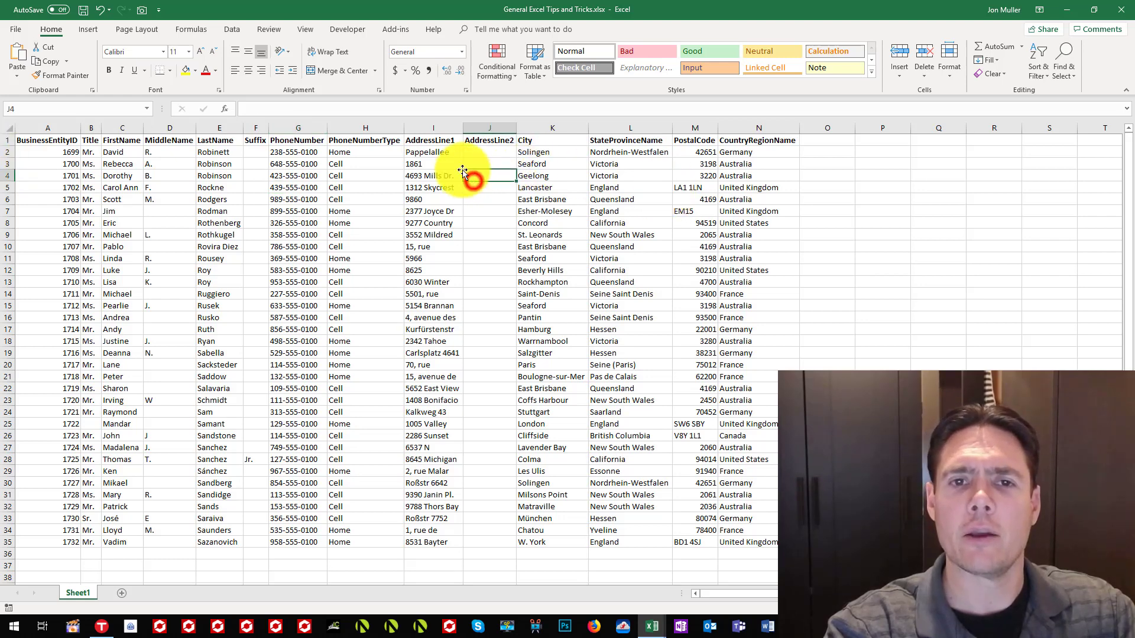
left_click(477, 153)
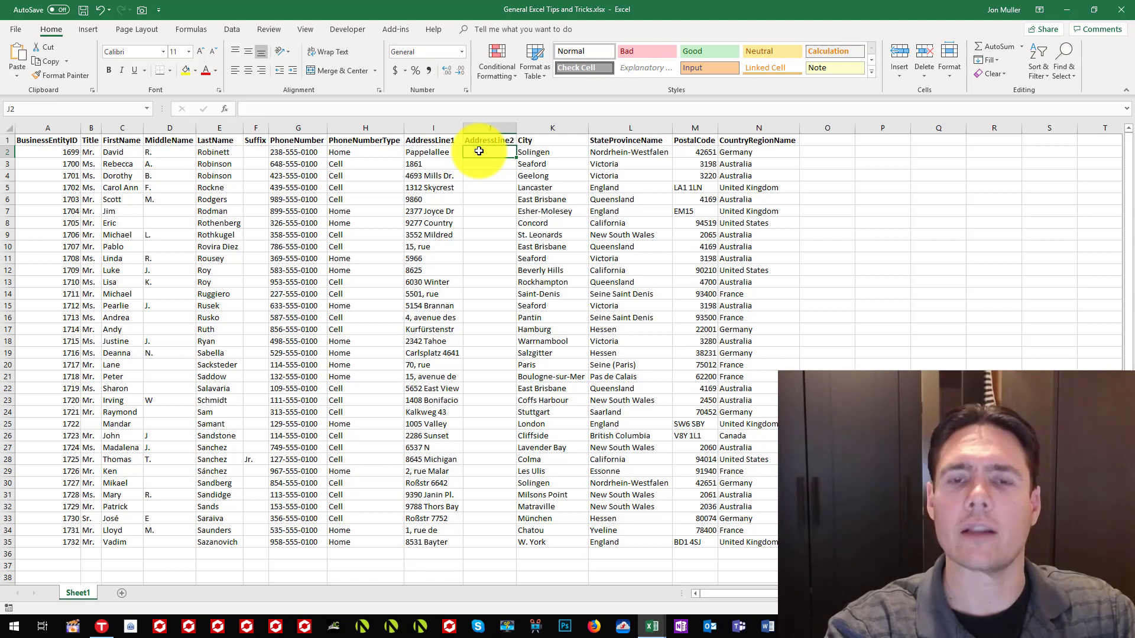
left_click(430, 152)
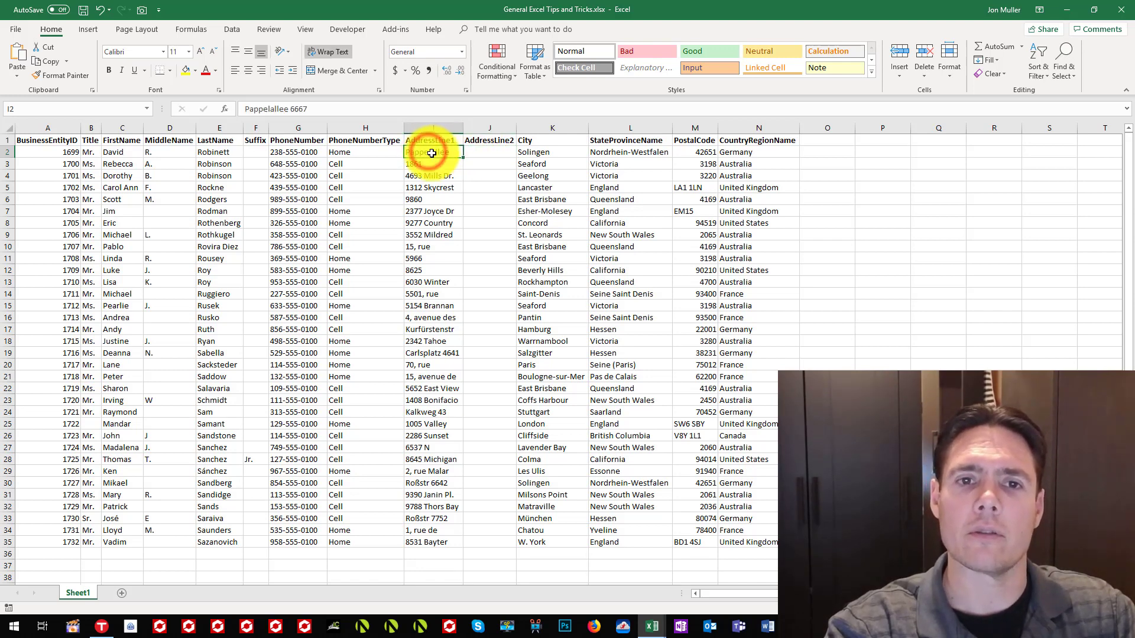
left_click(487, 152)
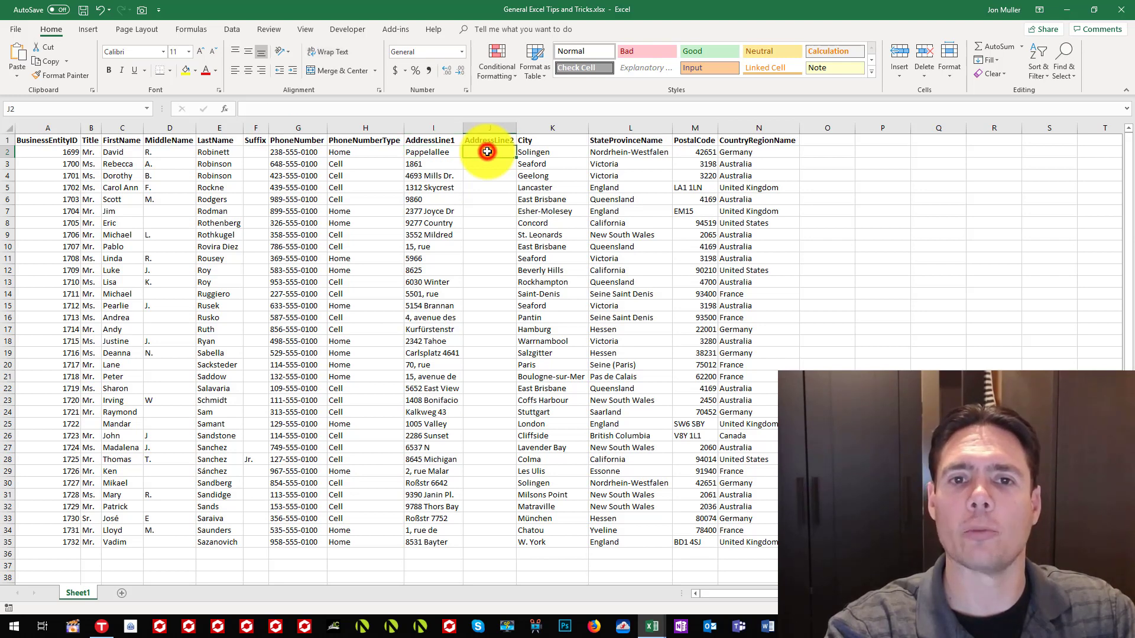